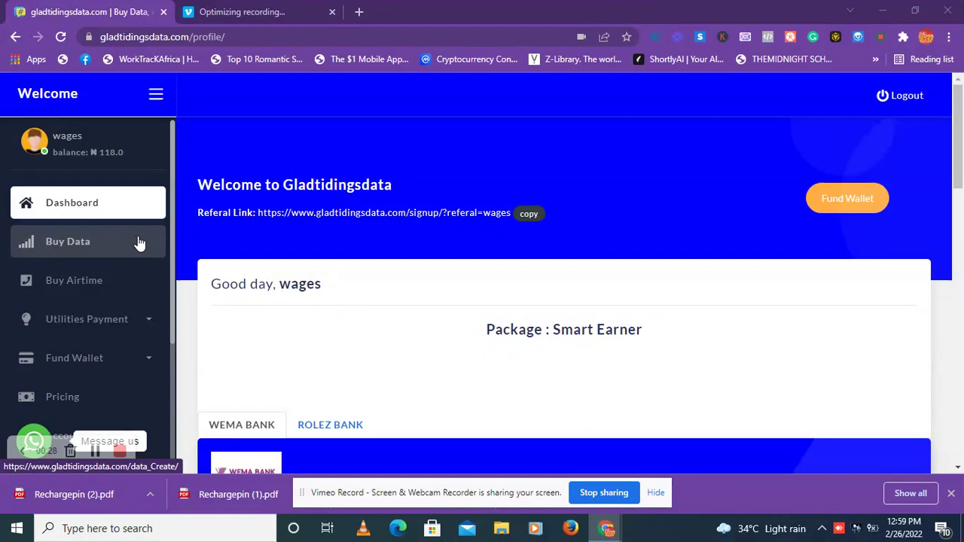
- Scroll the dashboard down until the Recharge card Printing and My Referrals cards appear
{"action": "left_click", "coordinate": [955, 163]}
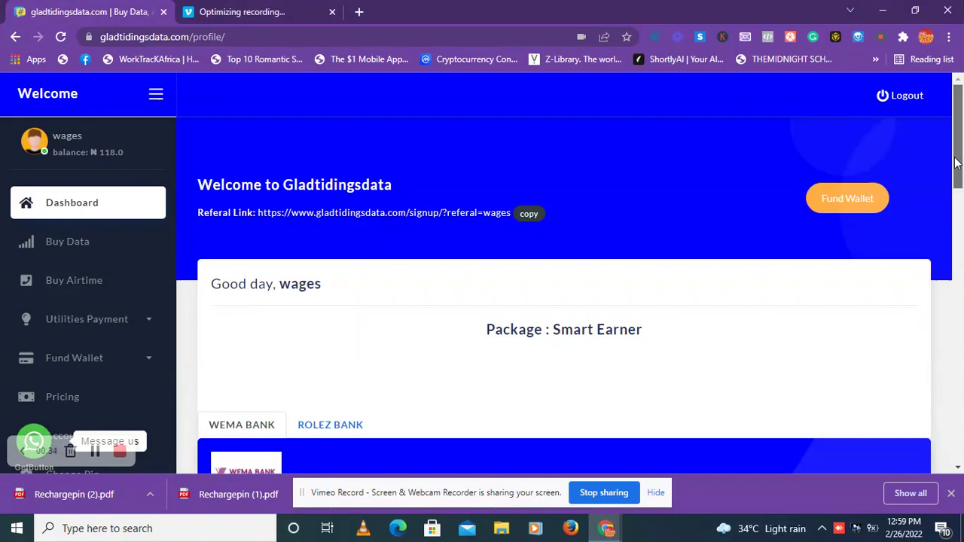
{"action": "mouse_move", "coordinate": [955, 163]}
{"action": "left_mouse_down"}
{"action": "mouse_move", "coordinate": [961, 431]}
{"action": "mouse_move", "coordinate": [961, 405]}
{"action": "left_mouse_up"}
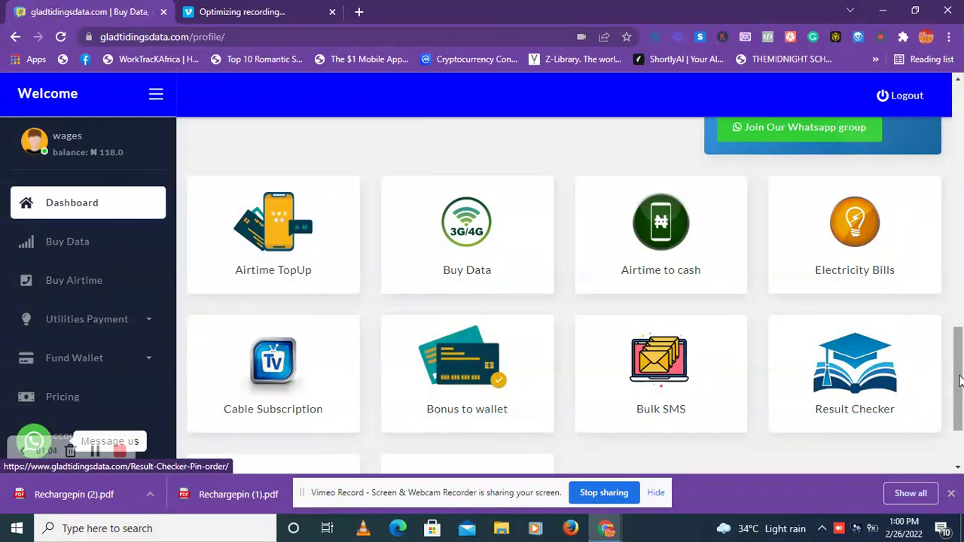
{"action": "scroll", "coordinate": [960, 381], "scroll_direction": "down", "scroll_amount": 2}
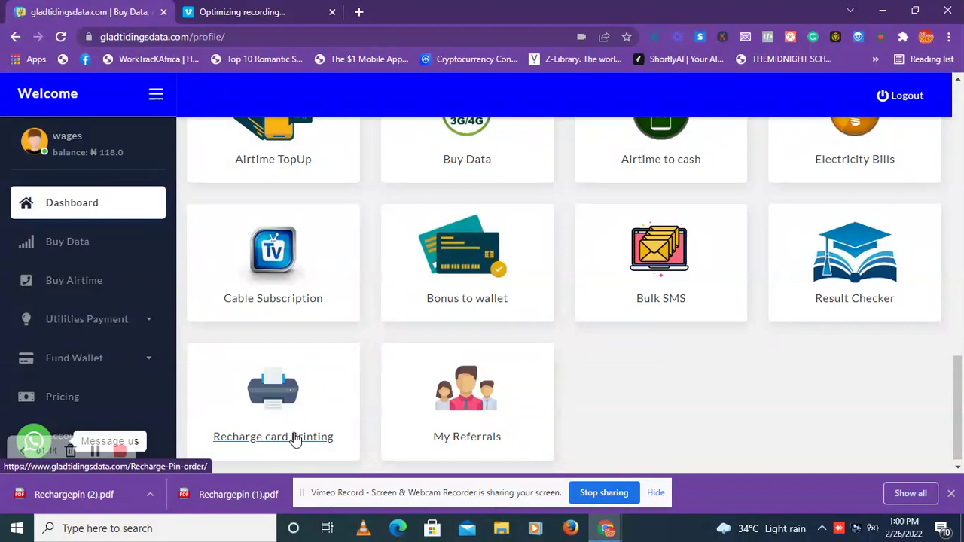
- Open Recharge card Printing and choose the AIRTEL network with a ₦100.0 amount
{"action": "left_click", "coordinate": [296, 439]}
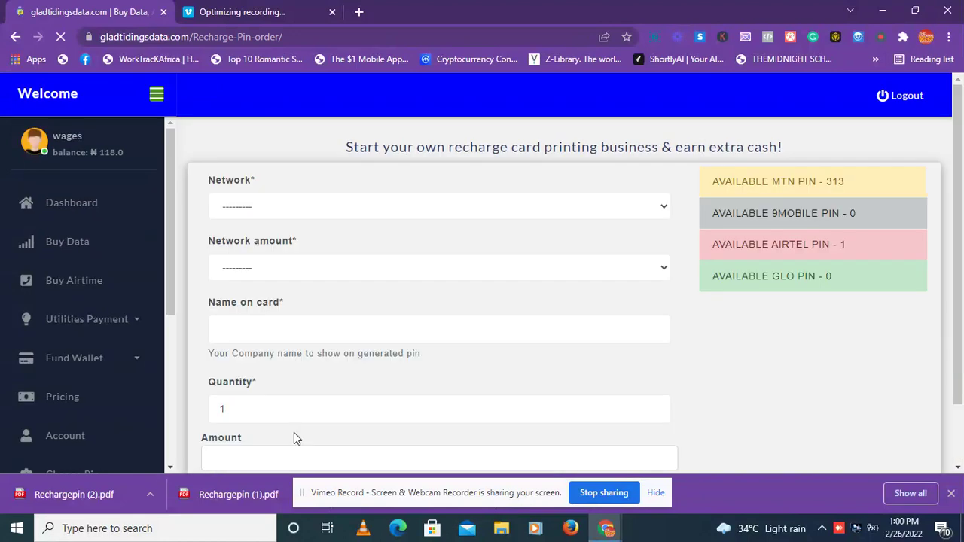
{"action": "left_click", "coordinate": [529, 207]}
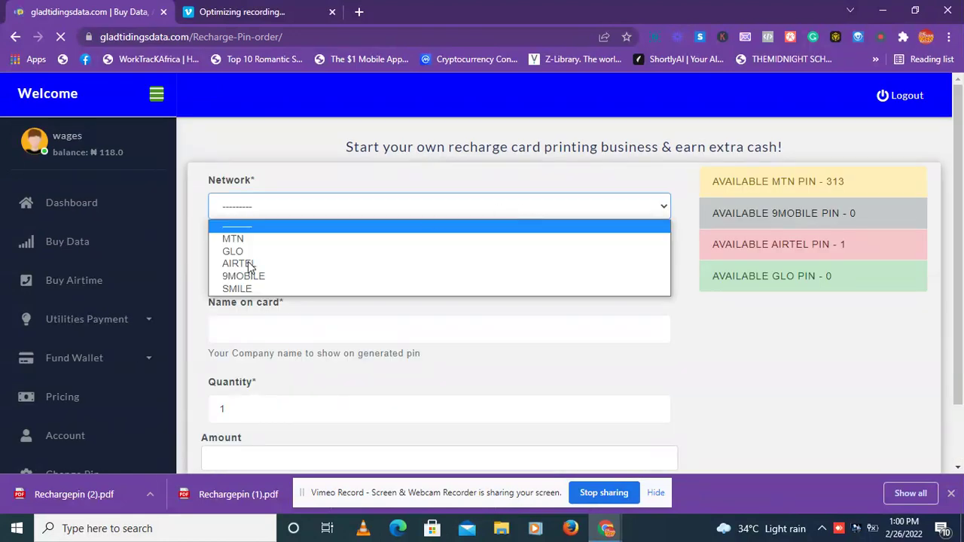
{"action": "left_click", "coordinate": [248, 264]}
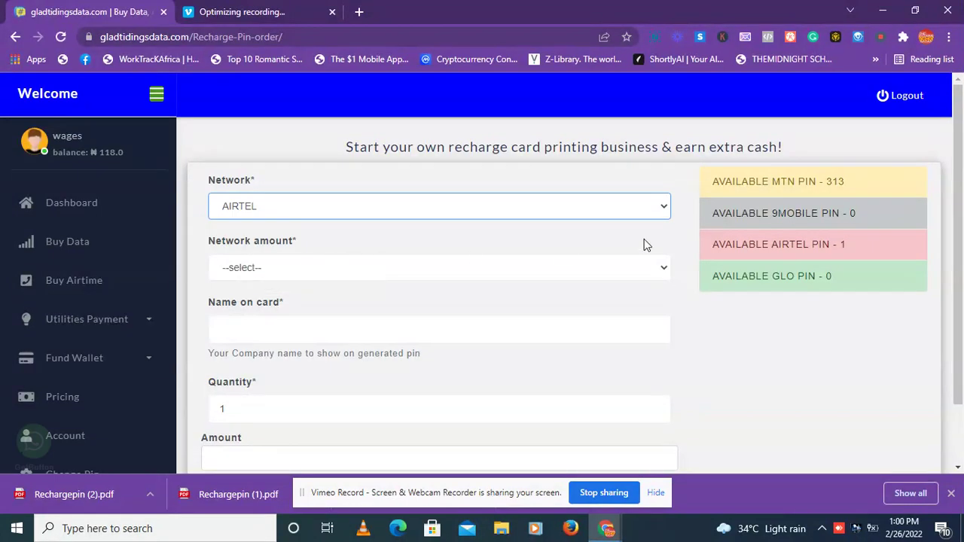
{"action": "left_click", "coordinate": [652, 269]}
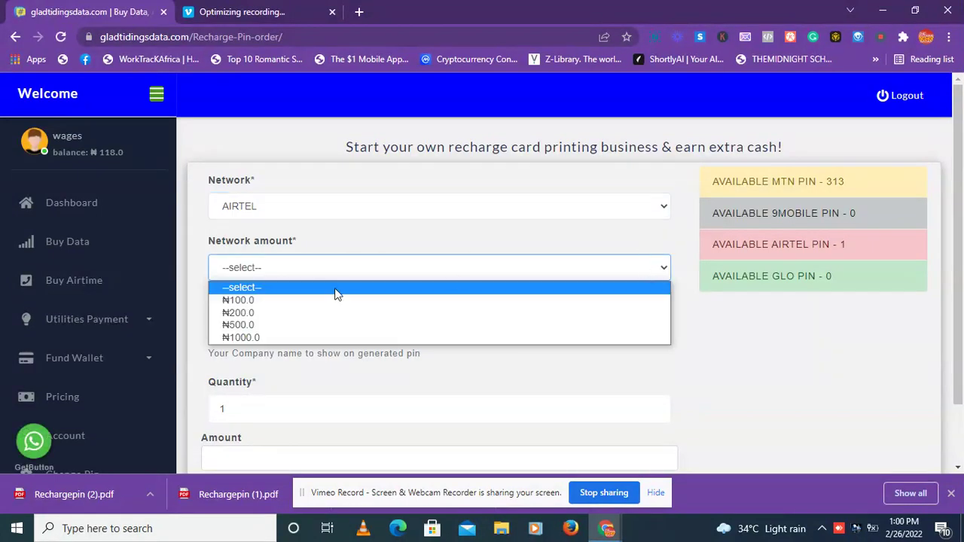
{"action": "left_click", "coordinate": [241, 302]}
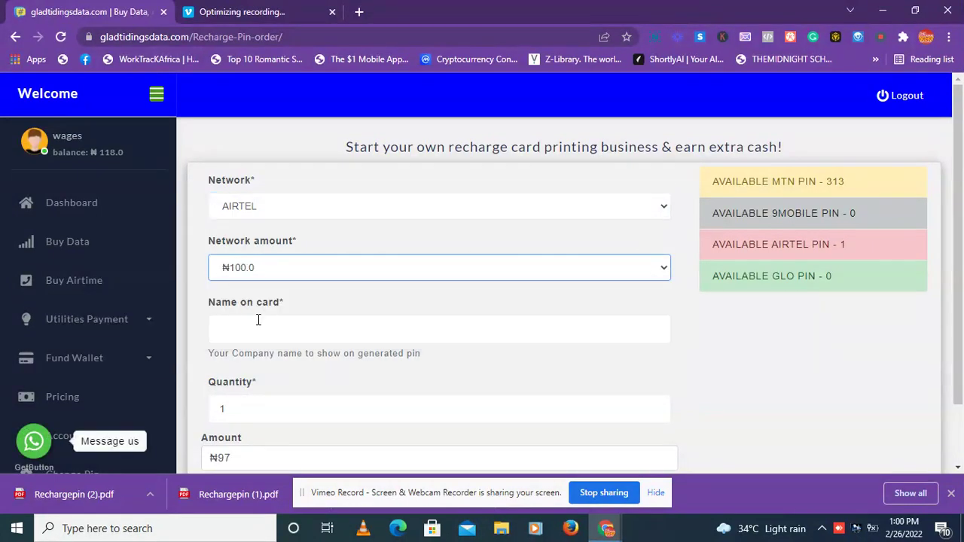
- Name the card 'wages telecom', set quantity to 1, and request generation
{"action": "left_click", "coordinate": [234, 325]}
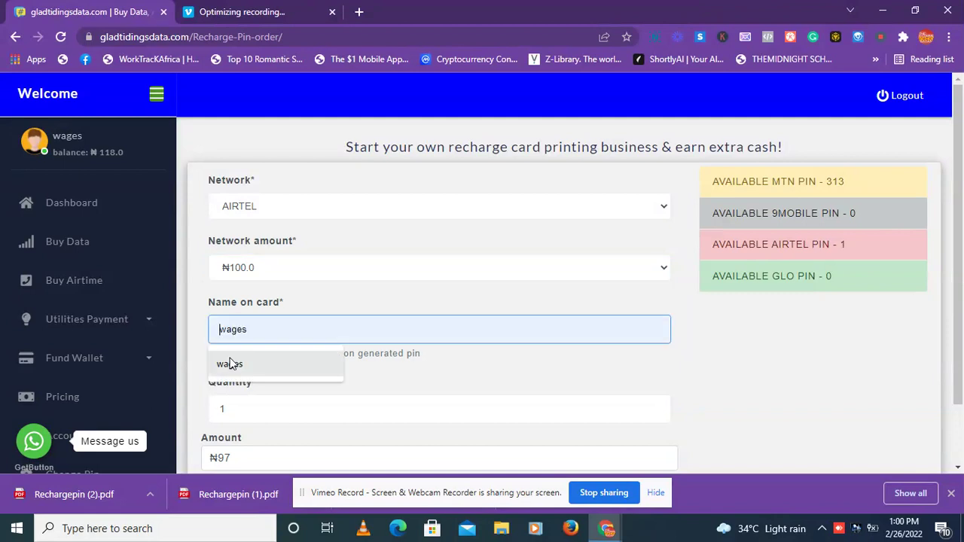
{"action": "type", "text": "wa"}
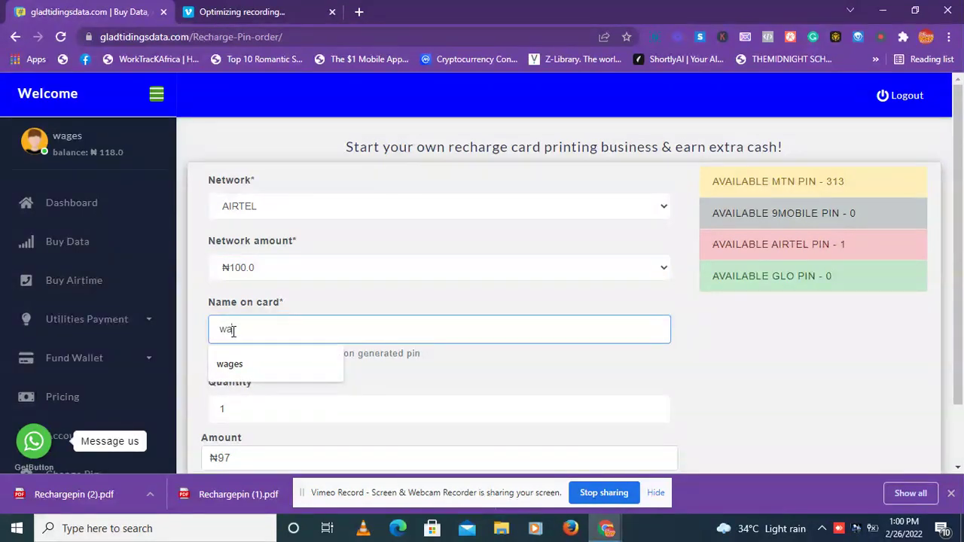
{"action": "type", "text": "ges telecom"}
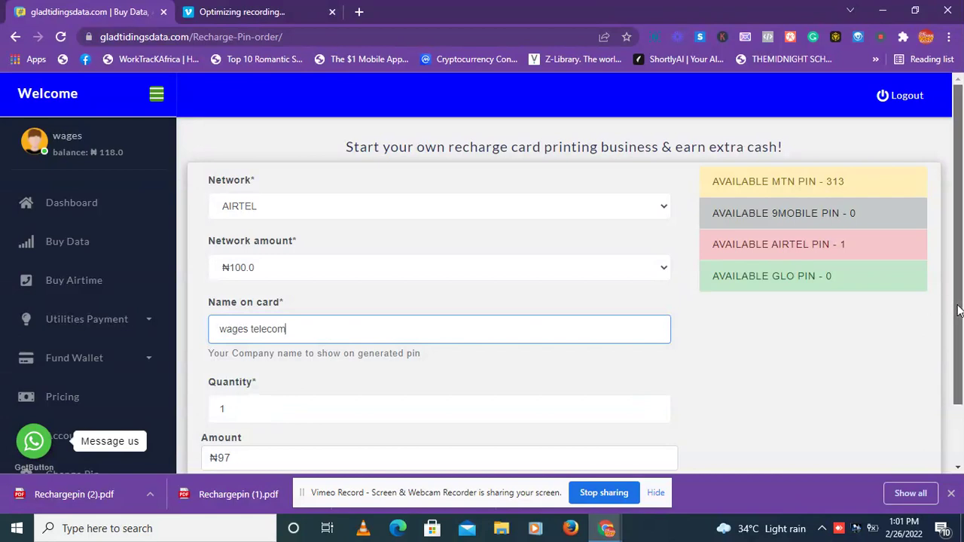
{"action": "mouse_move", "coordinate": [958, 309]}
{"action": "left_mouse_down"}
{"action": "mouse_move", "coordinate": [962, 337]}
{"action": "mouse_move", "coordinate": [864, 353]}
{"action": "left_mouse_up"}
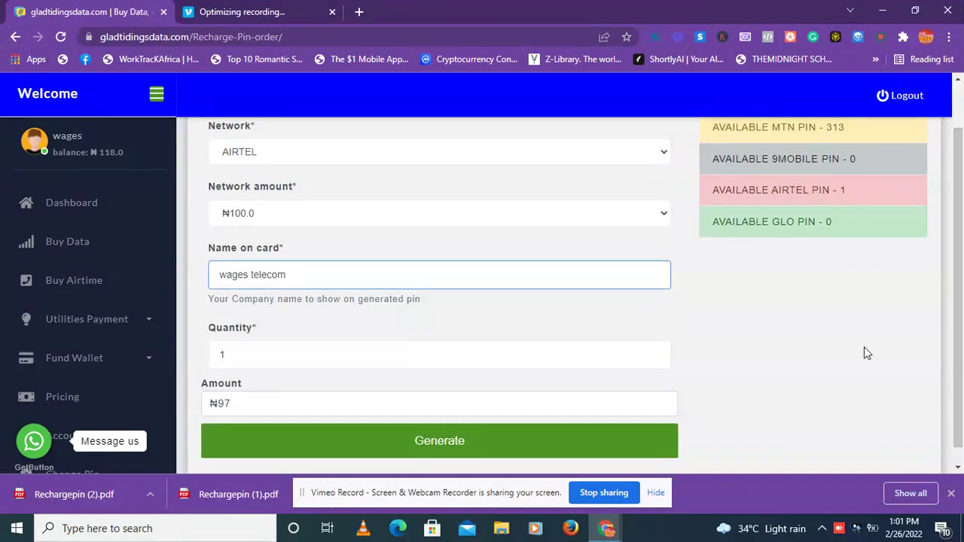
{"action": "mouse_move", "coordinate": [439, 355]}
{"action": "left_click", "coordinate": [225, 355]}
{"action": "key", "text": "BackSpace"}
{"action": "type", "text": "2"}
{"action": "key", "text": "BackSpace"}
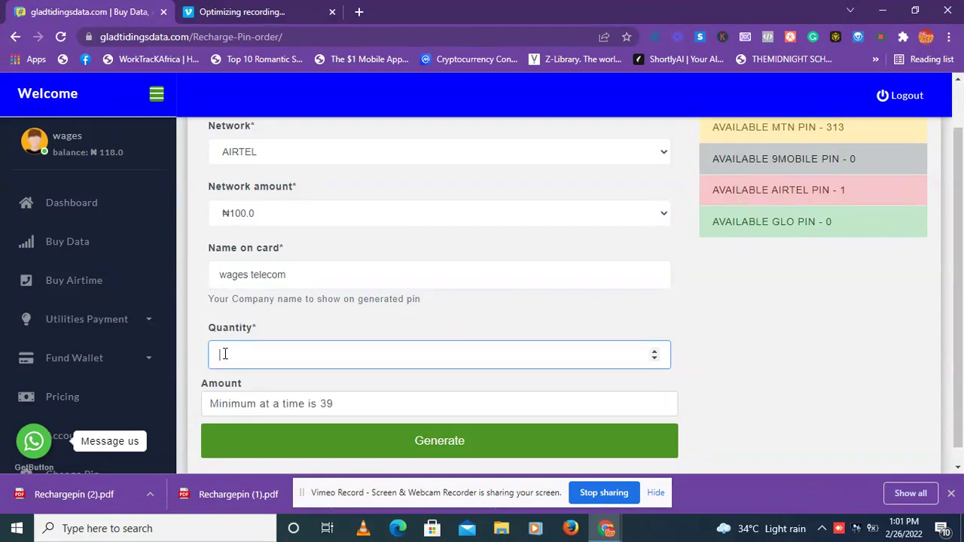
{"action": "type", "text": "1"}
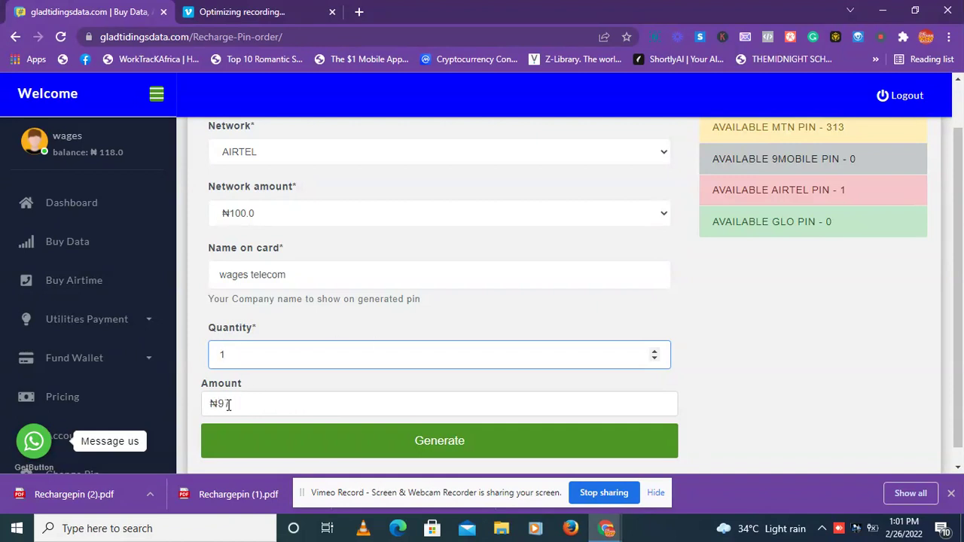
{"action": "left_click", "coordinate": [419, 446]}
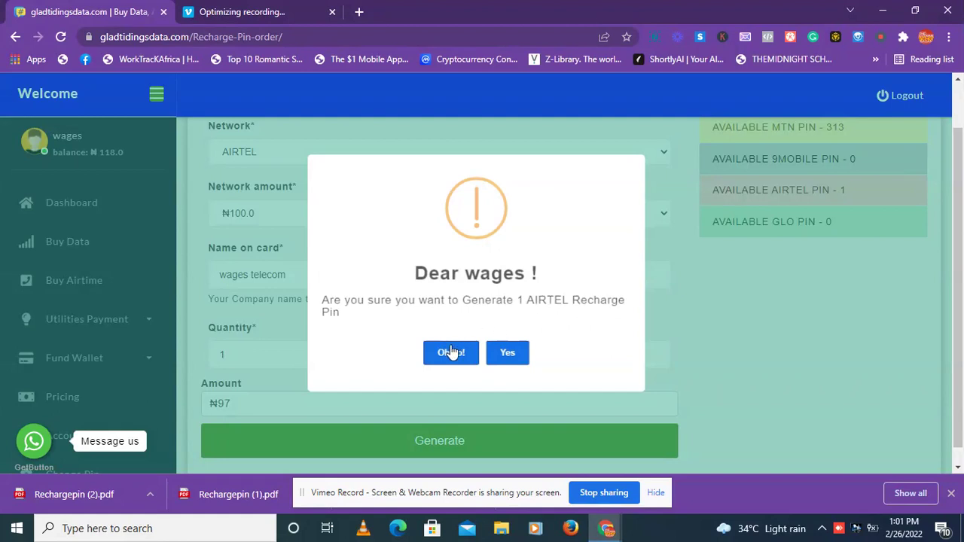
- Confirm the AIRTEL pin order, then dismiss the pin-unavailable error
{"action": "left_click", "coordinate": [507, 355]}
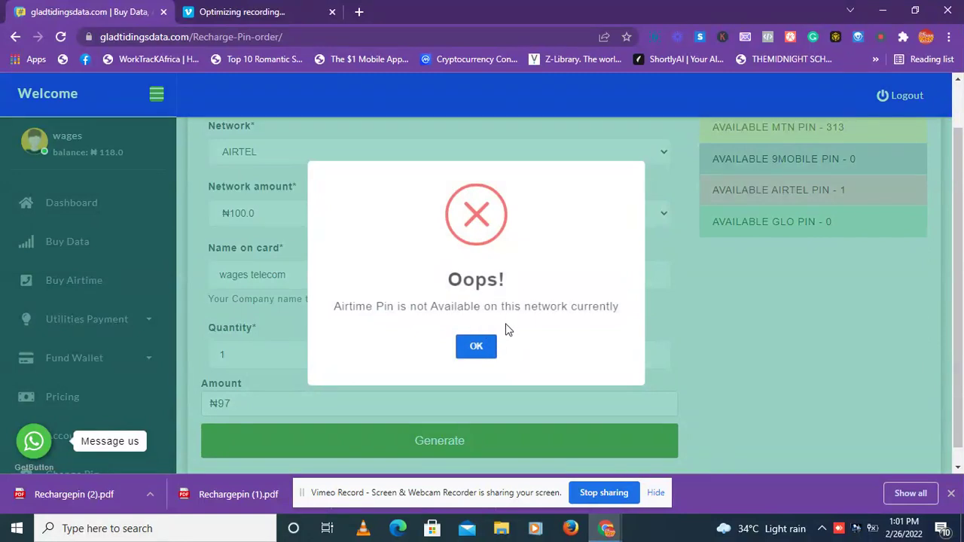
{"action": "left_click", "coordinate": [478, 348]}
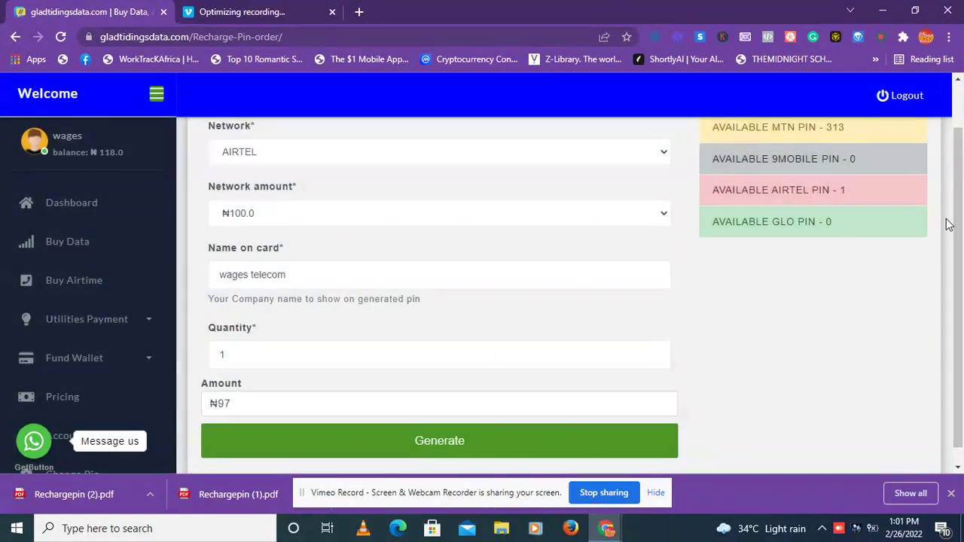
{"action": "scroll", "coordinate": [957, 226], "scroll_direction": "up", "scroll_amount": 1}
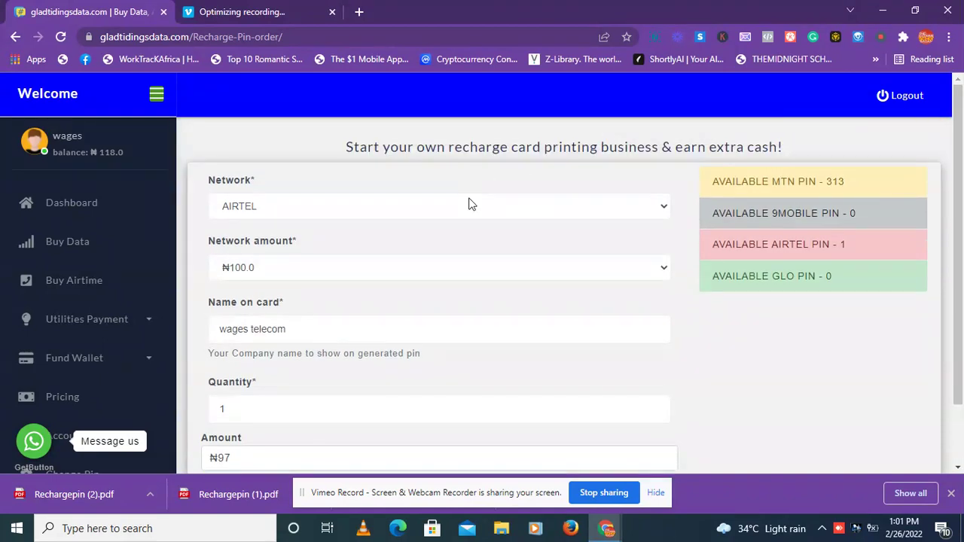
- Switch the order to MTN ₦100.0, generate it, and confirm with Yes
{"action": "left_click", "coordinate": [468, 206]}
{"action": "left_click", "coordinate": [303, 239]}
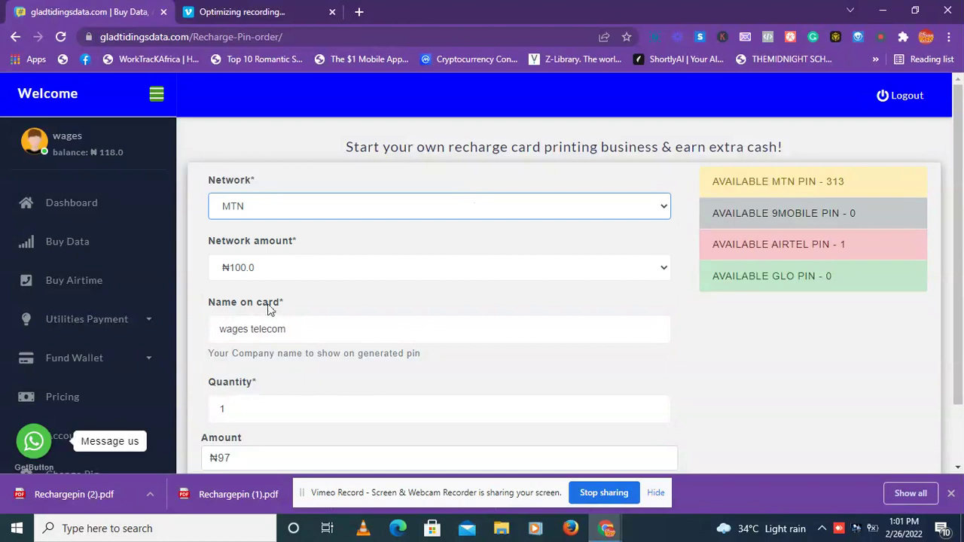
{"action": "left_click", "coordinate": [485, 271]}
{"action": "left_click", "coordinate": [283, 300]}
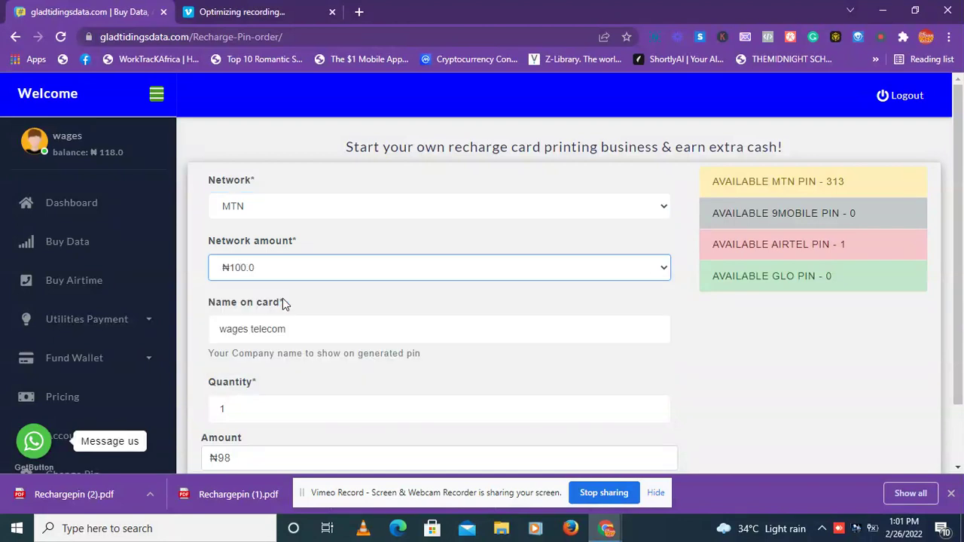
{"action": "scroll", "coordinate": [957, 209], "scroll_direction": "down", "scroll_amount": 1}
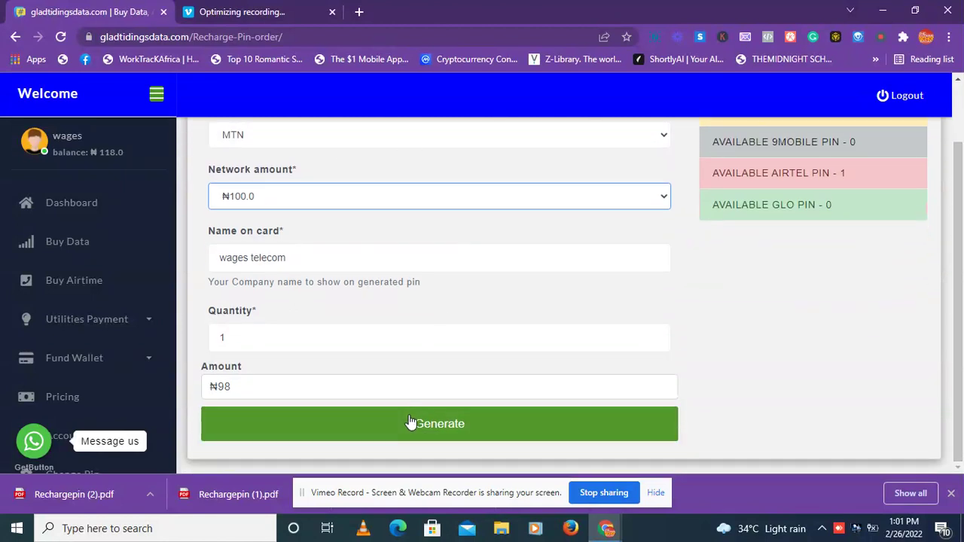
{"action": "left_click", "coordinate": [409, 424]}
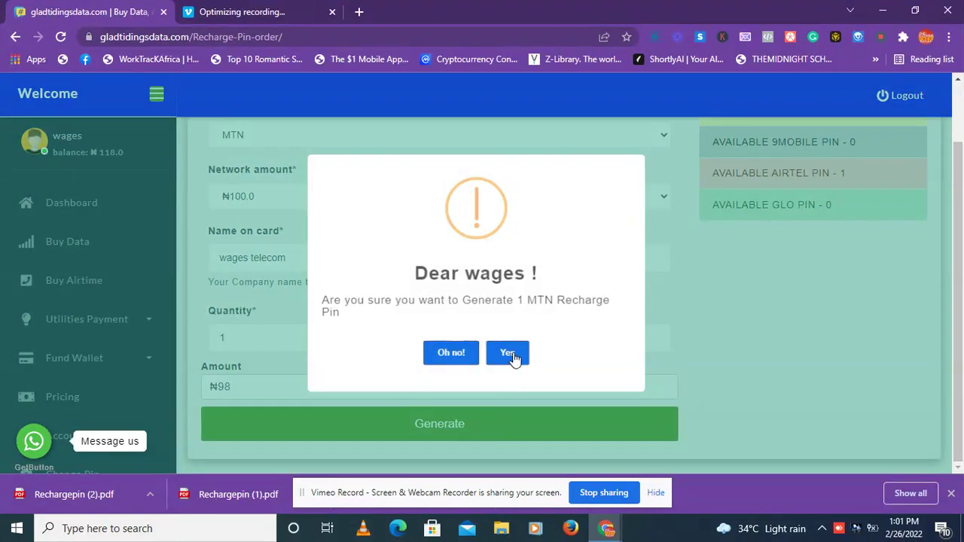
{"action": "left_click", "coordinate": [514, 354]}
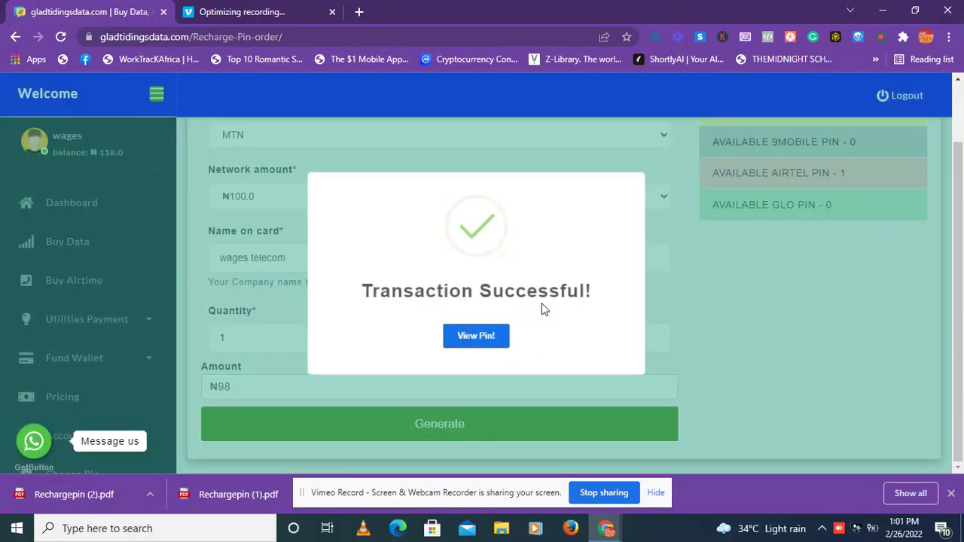
- View the new MTN ₦100 pin's receipt and try saving it as a PDF
{"action": "left_click", "coordinate": [476, 336]}
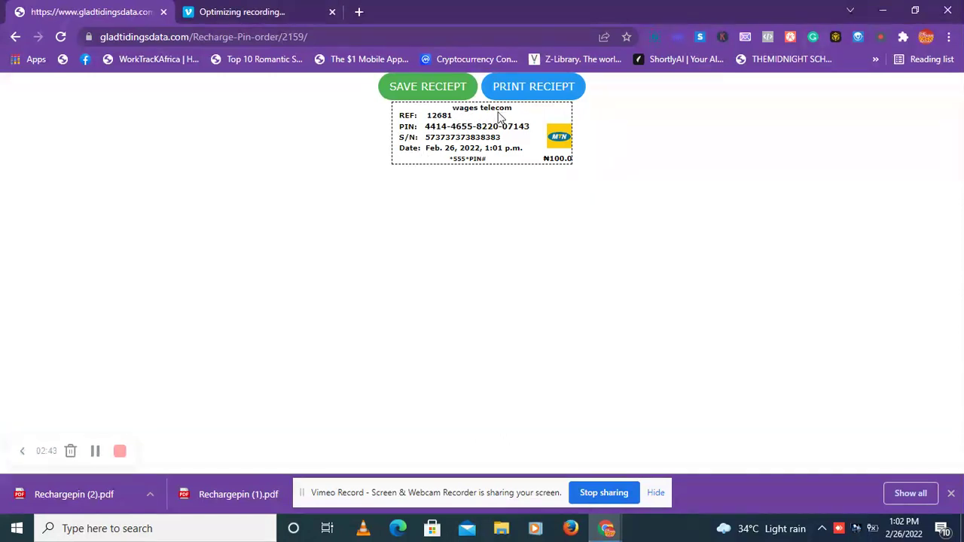
{"action": "left_click", "coordinate": [449, 96]}
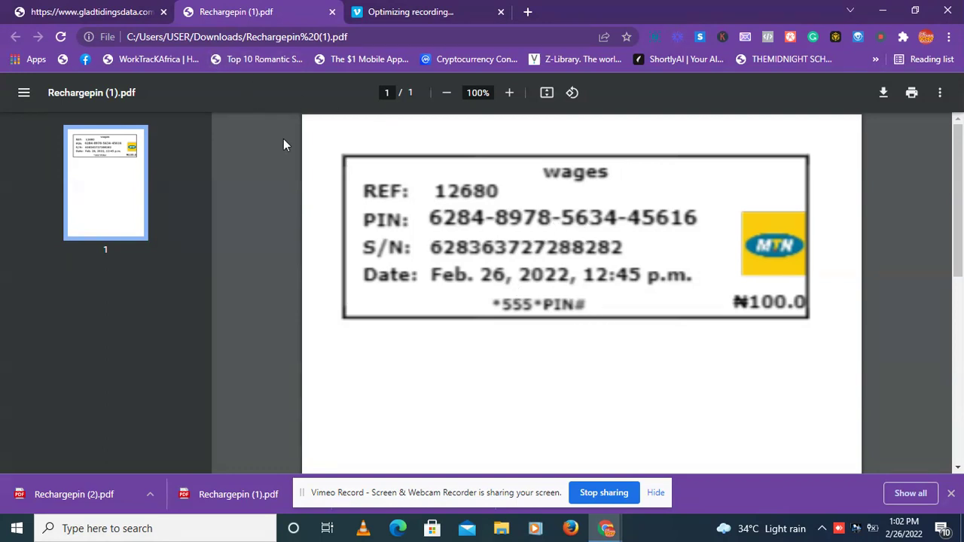
- Switch to the screen recording tab
{"action": "left_click", "coordinate": [403, 12]}
- Save the new receipt as a PDF, go back to the order form, dismiss the ₦20 wallet warning
{"action": "left_click", "coordinate": [91, 14]}
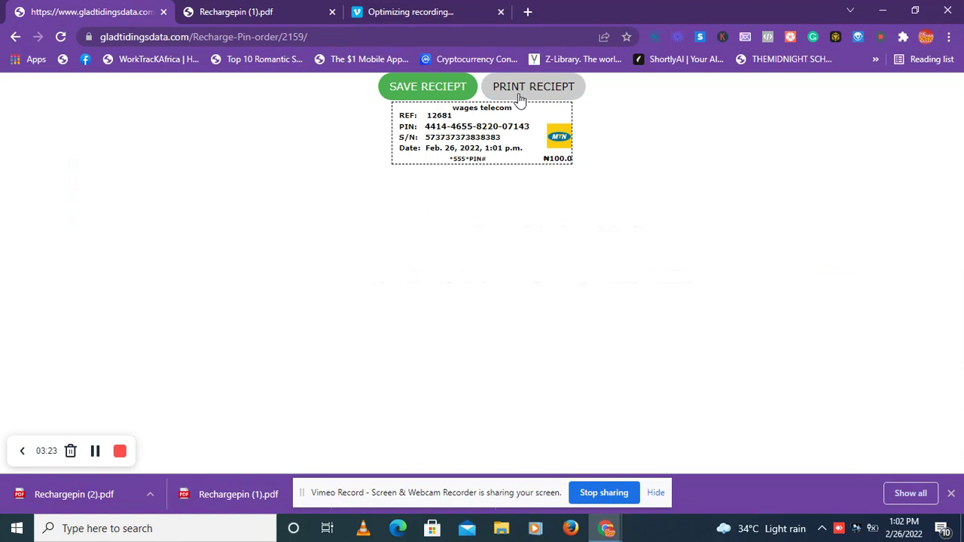
{"action": "left_click", "coordinate": [458, 90]}
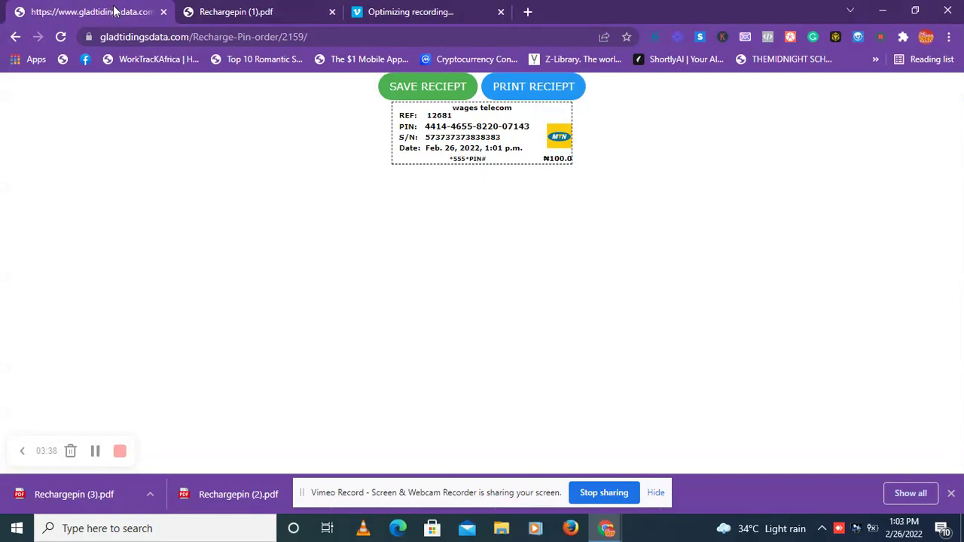
{"action": "left_click", "coordinate": [15, 36]}
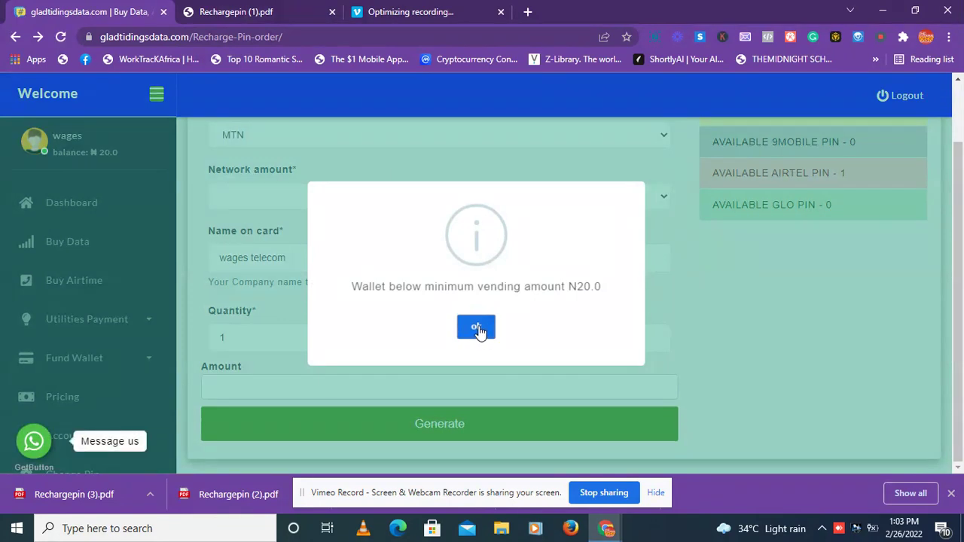
{"action": "left_click", "coordinate": [479, 333]}
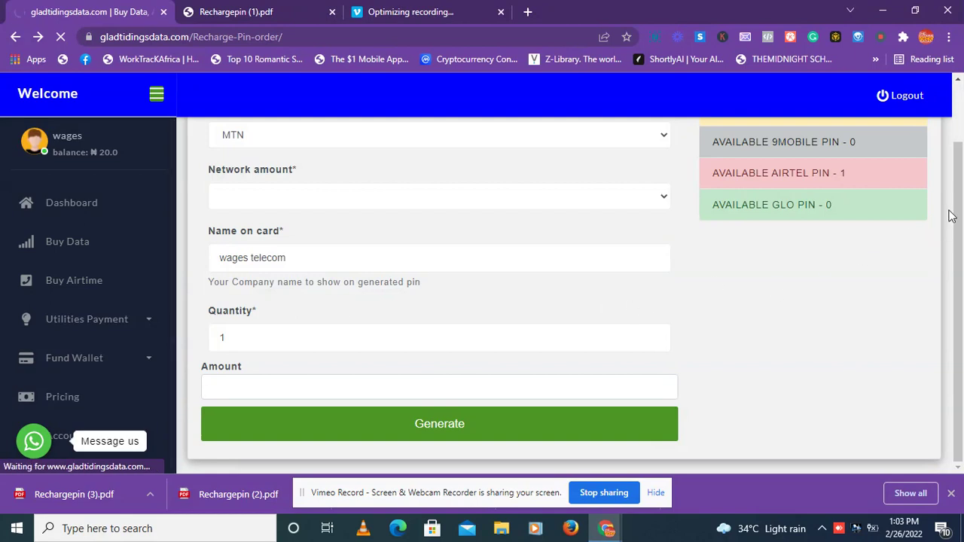
{"action": "scroll", "coordinate": [951, 216], "scroll_direction": "up", "scroll_amount": 1}
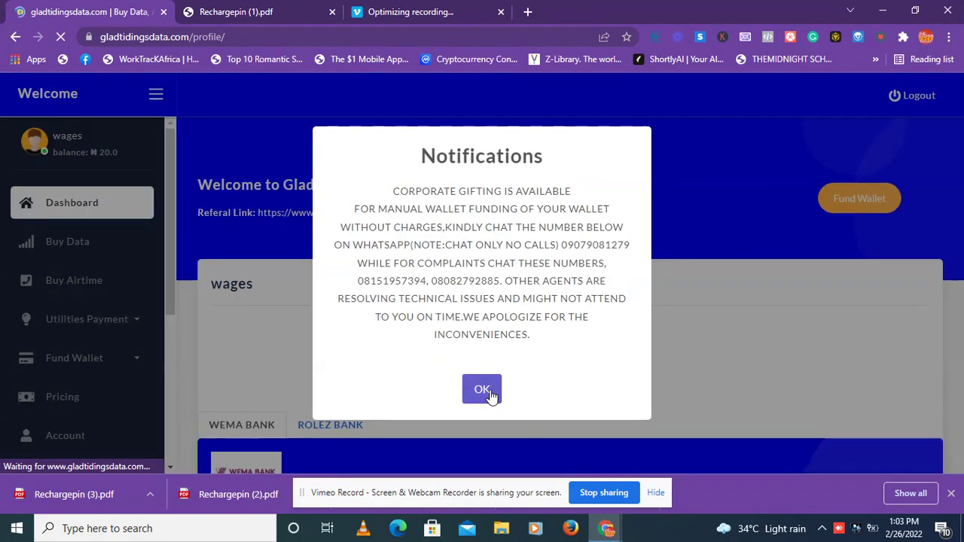
{"action": "left_click", "coordinate": [488, 390]}
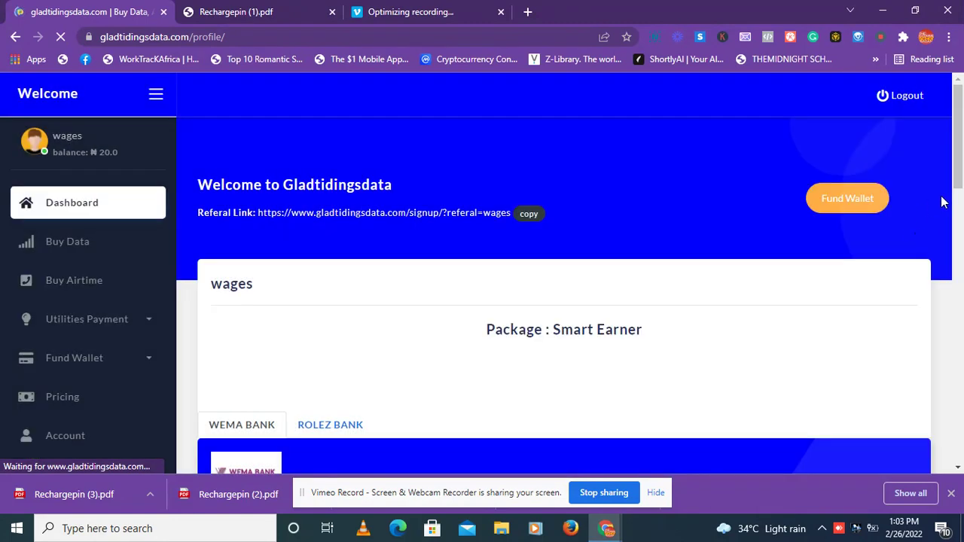
{"action": "left_click_drag", "start_coordinate": [959, 160], "coordinate": [959, 449]}
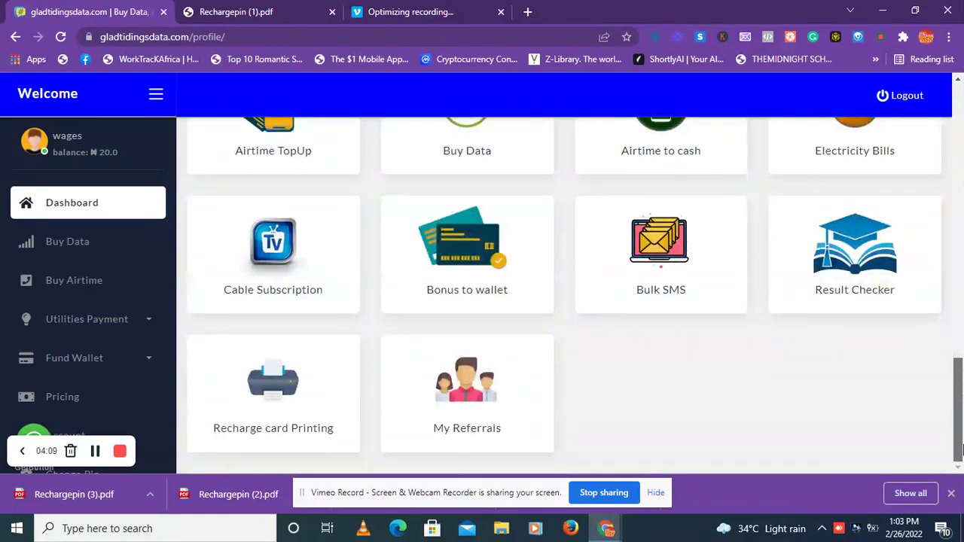
{"action": "left_click", "coordinate": [305, 429]}
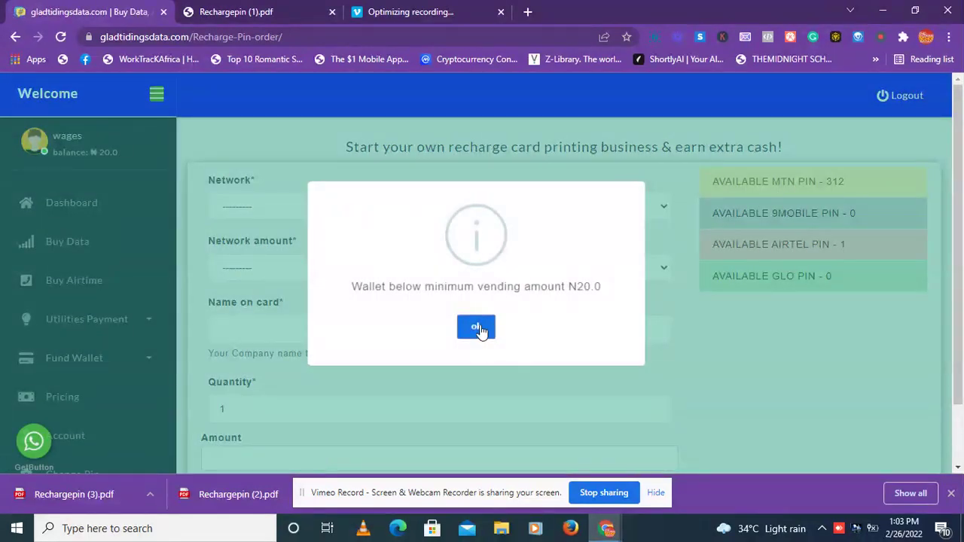
{"action": "left_click", "coordinate": [479, 329]}
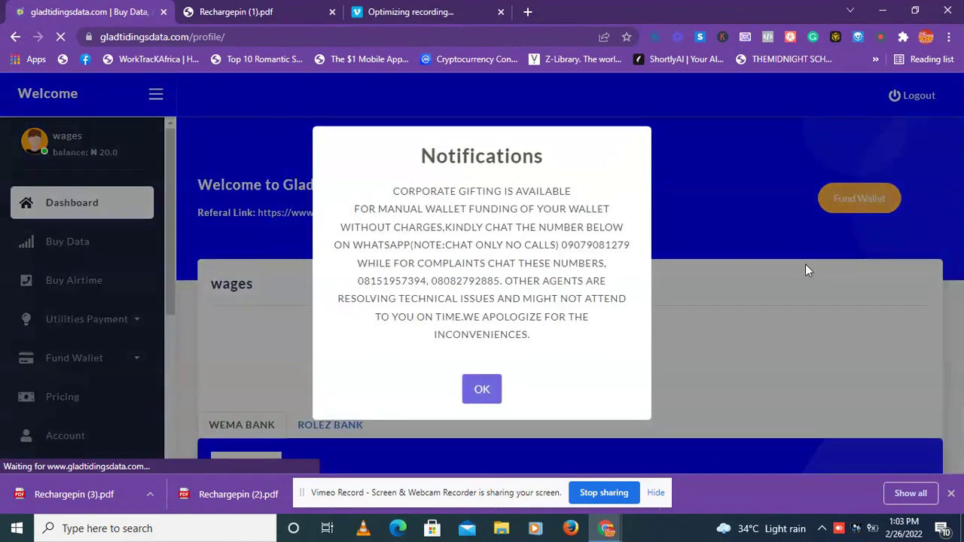
- Close the Notifications notice and scroll down to the airtime, data and bills service tiles
{"action": "left_click", "coordinate": [479, 388]}
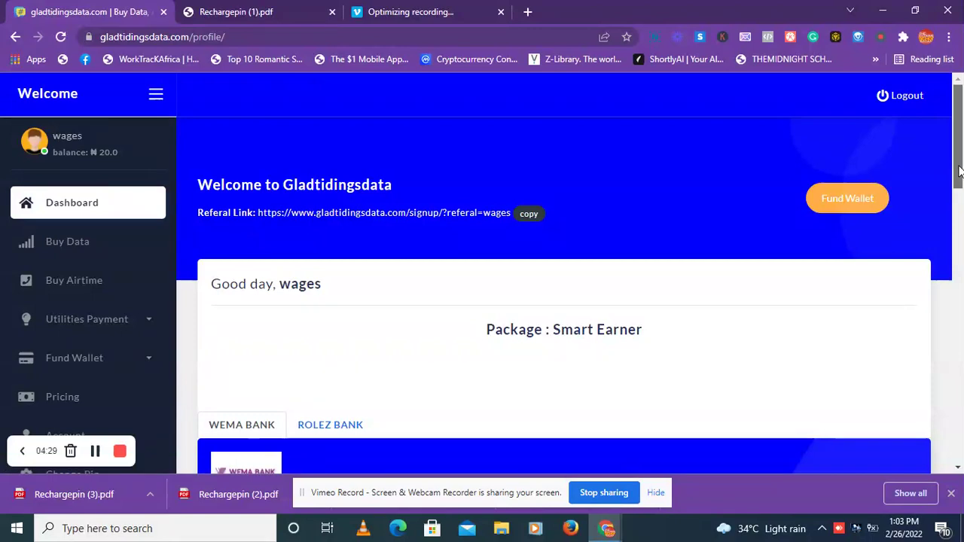
{"action": "scroll", "coordinate": [960, 219], "scroll_direction": "down", "scroll_amount": 3}
{"action": "left_click_drag", "start_coordinate": [962, 240], "coordinate": [963, 311]}
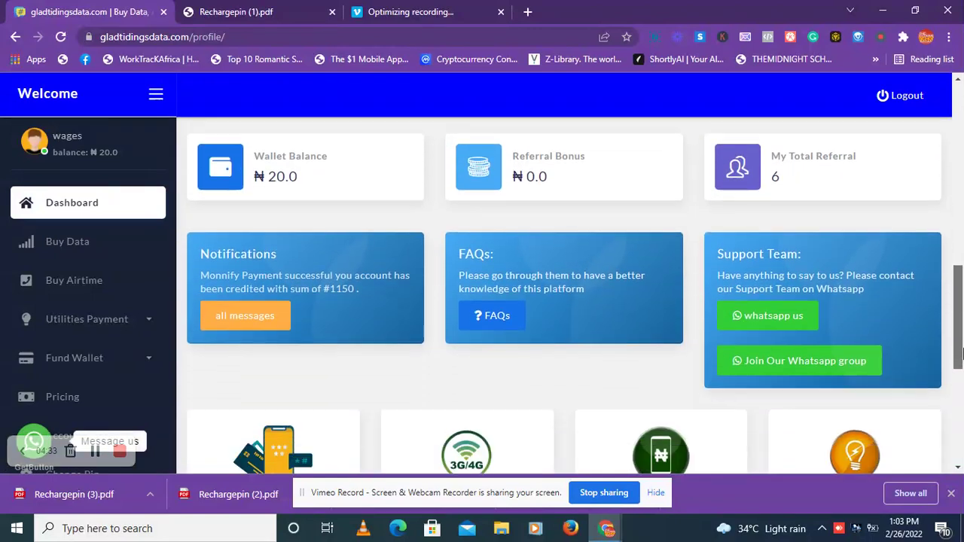
{"action": "left_click_drag", "start_coordinate": [962, 311], "coordinate": [962, 365]}
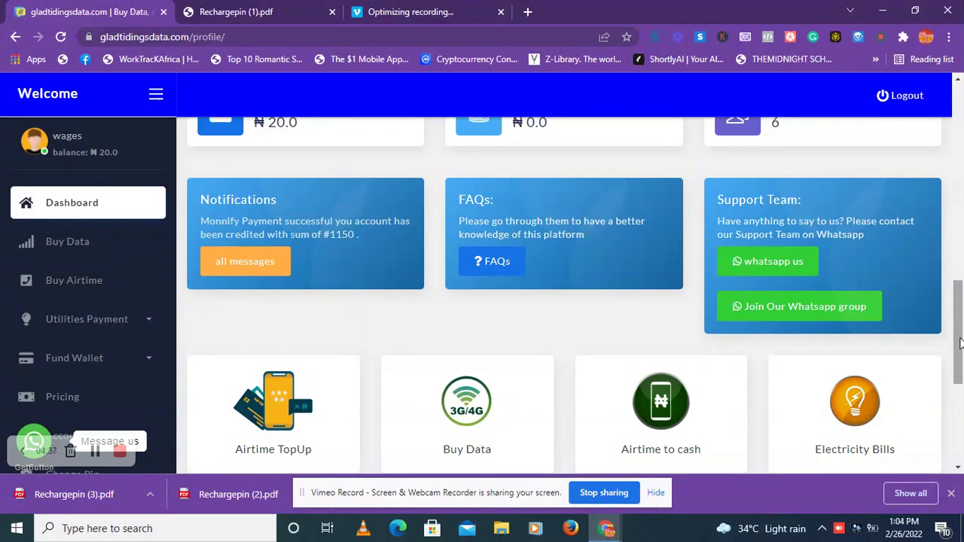
{"action": "left_click_drag", "start_coordinate": [962, 343], "coordinate": [962, 397]}
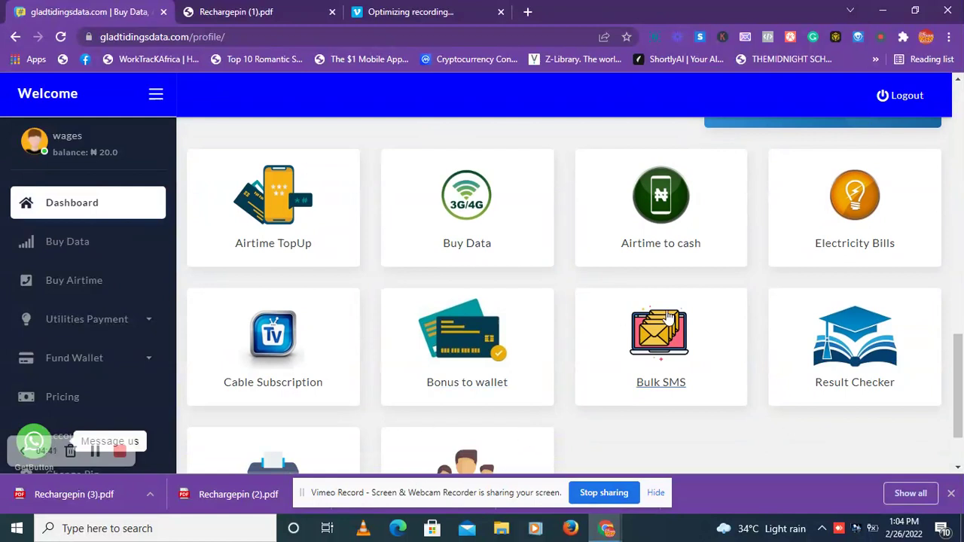